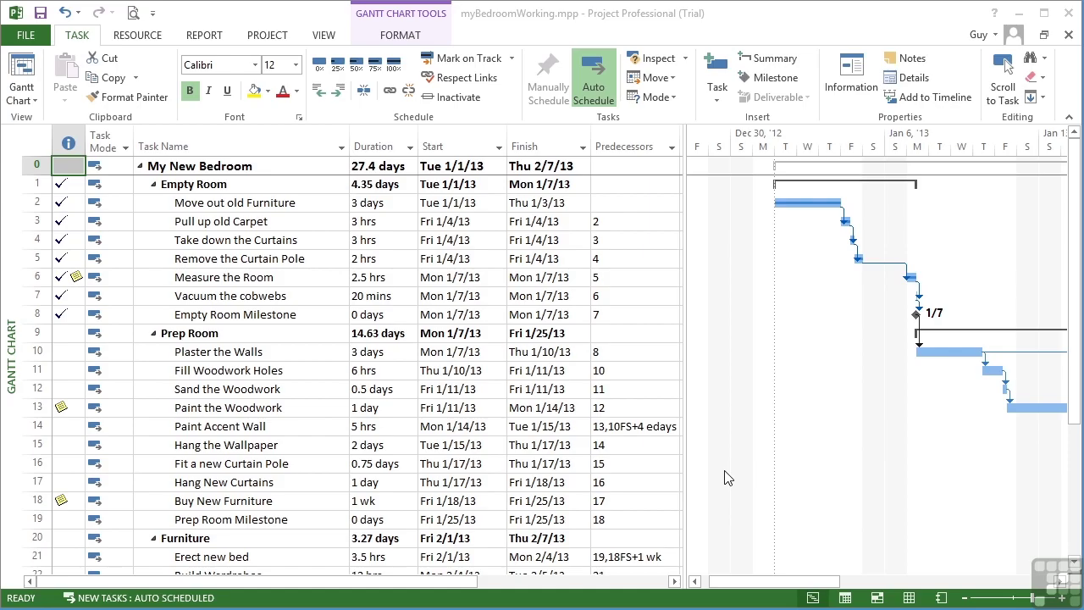
Step: Filter the Task Name column to exclude the Furniture and Launch Night groups
left_click(300, 354)
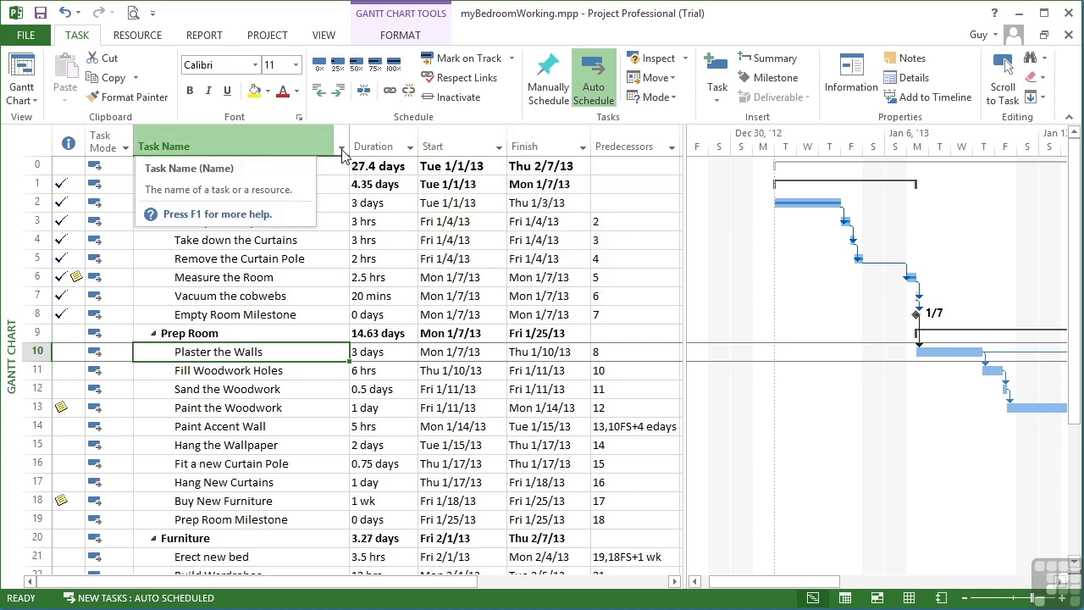
left_click(341, 148)
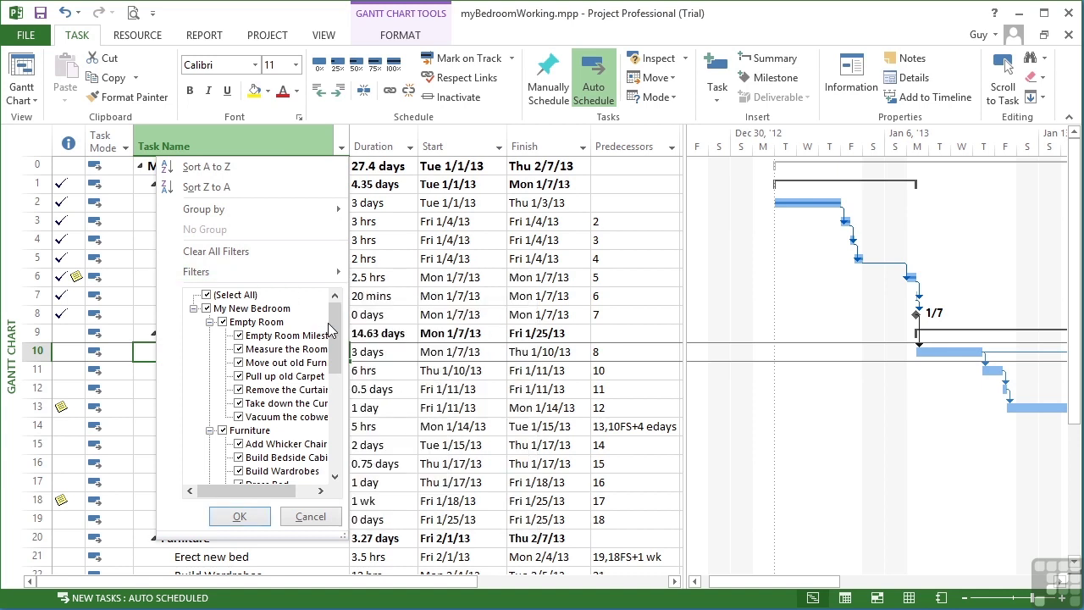
mouse_move(333, 330)
left_mouse_down()
mouse_move(337, 455)
mouse_move(339, 322)
left_mouse_up()
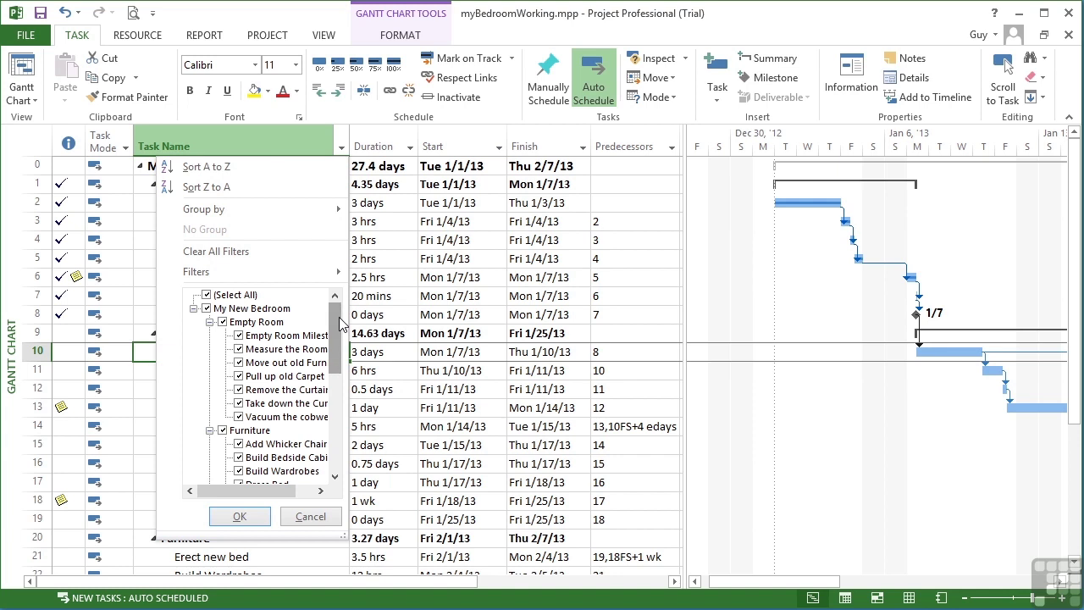
left_click_drag(339, 322, 335, 370)
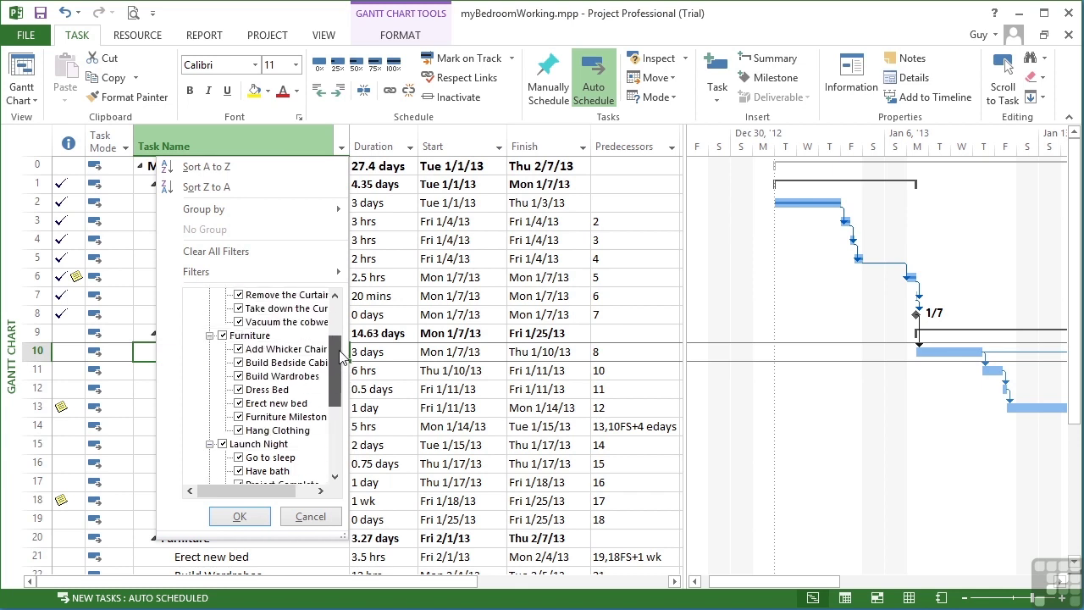
left_click(223, 336)
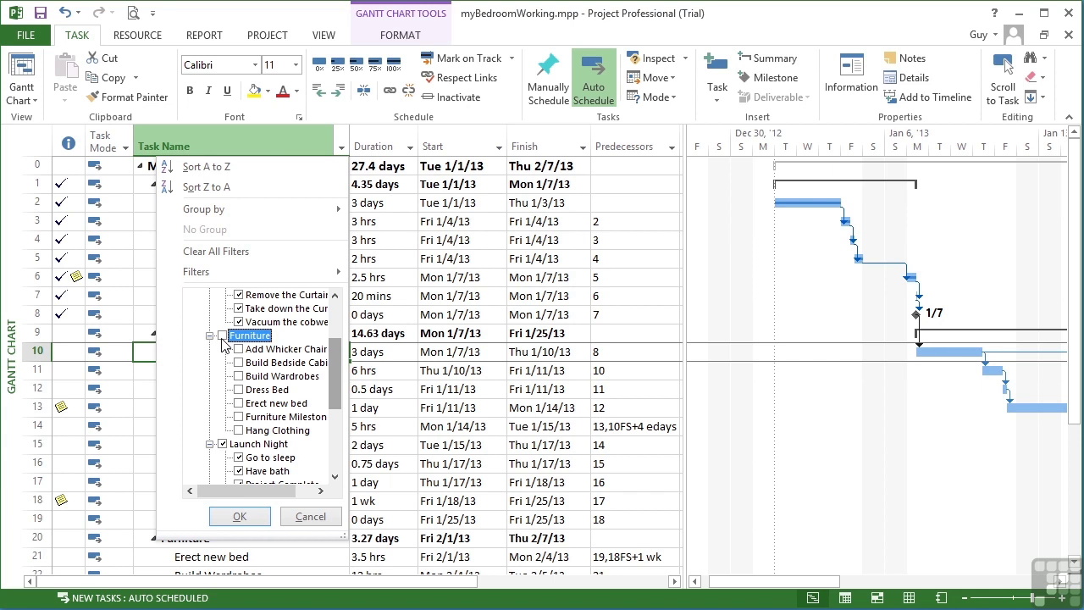
left_click(223, 444)
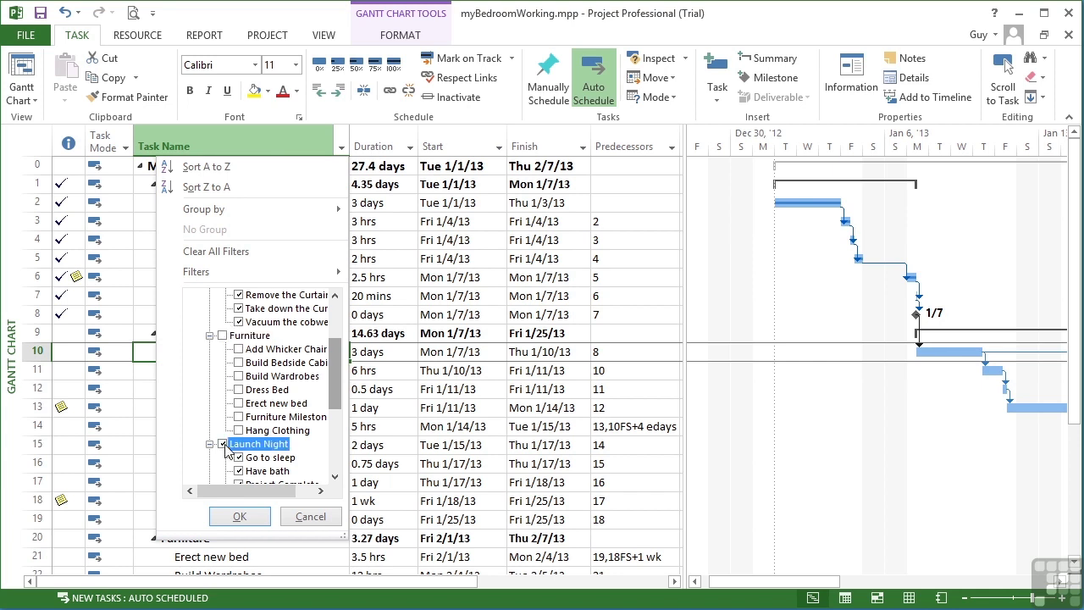
left_click(241, 515)
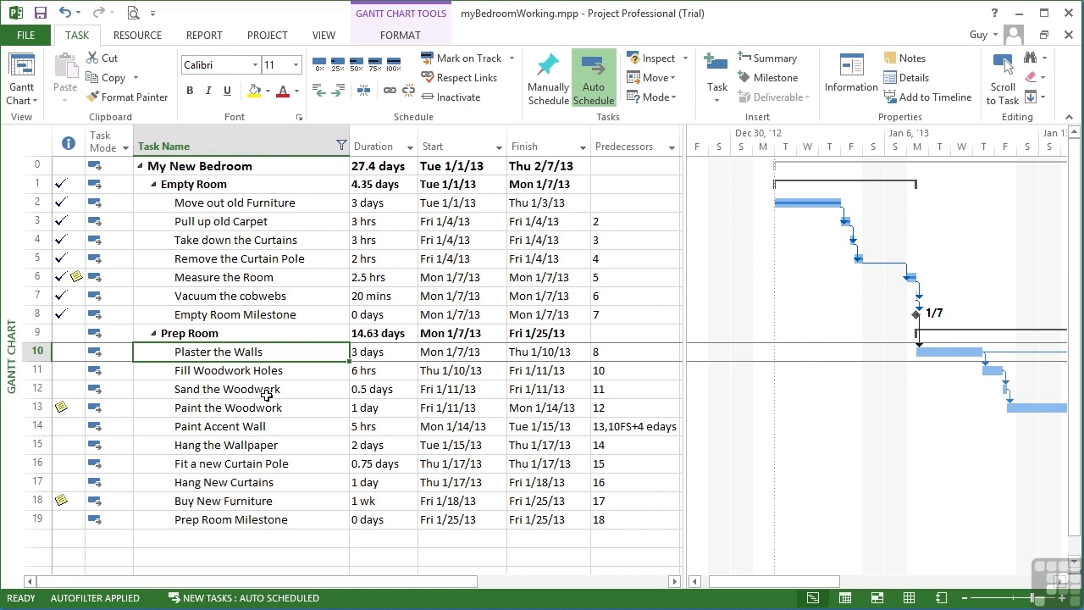
Step: Clear the Task Name filter and apply the predefined Completed Tasks filter
left_click(342, 149)
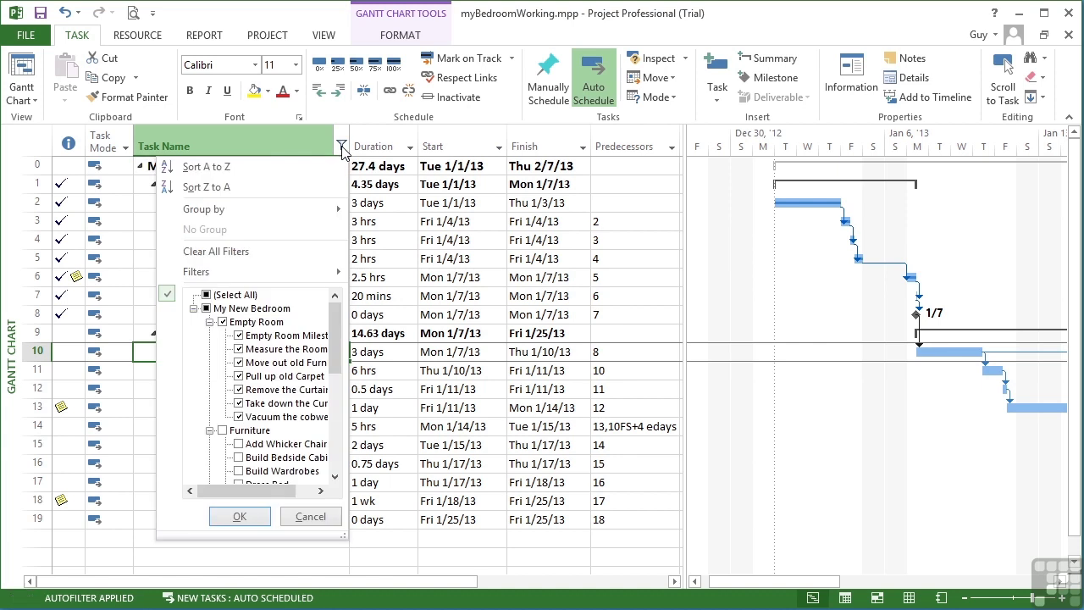
left_click(272, 252)
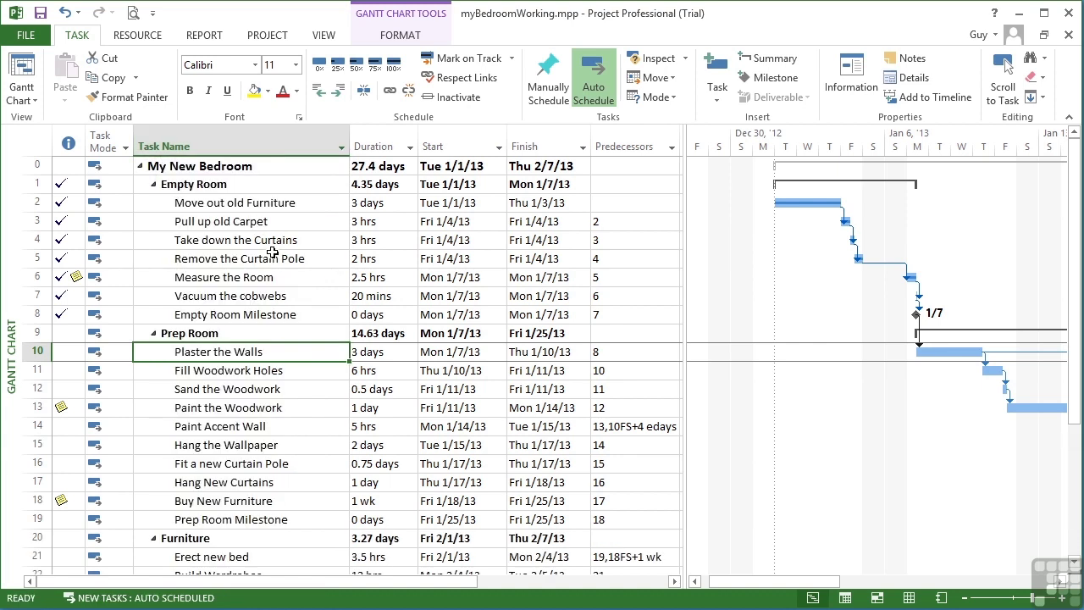
left_click(342, 149)
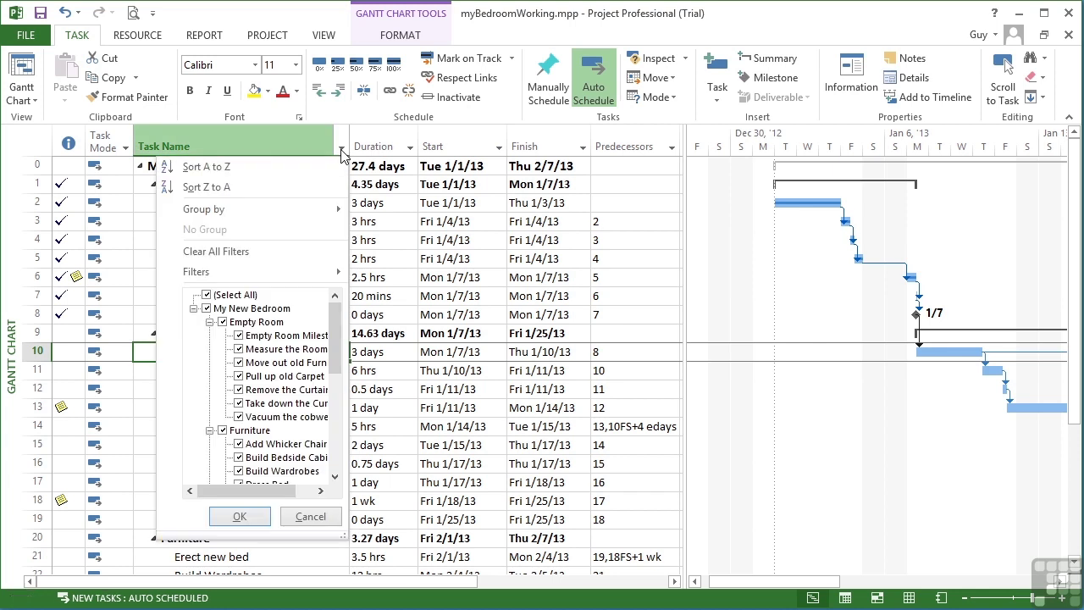
mouse_move(260, 272)
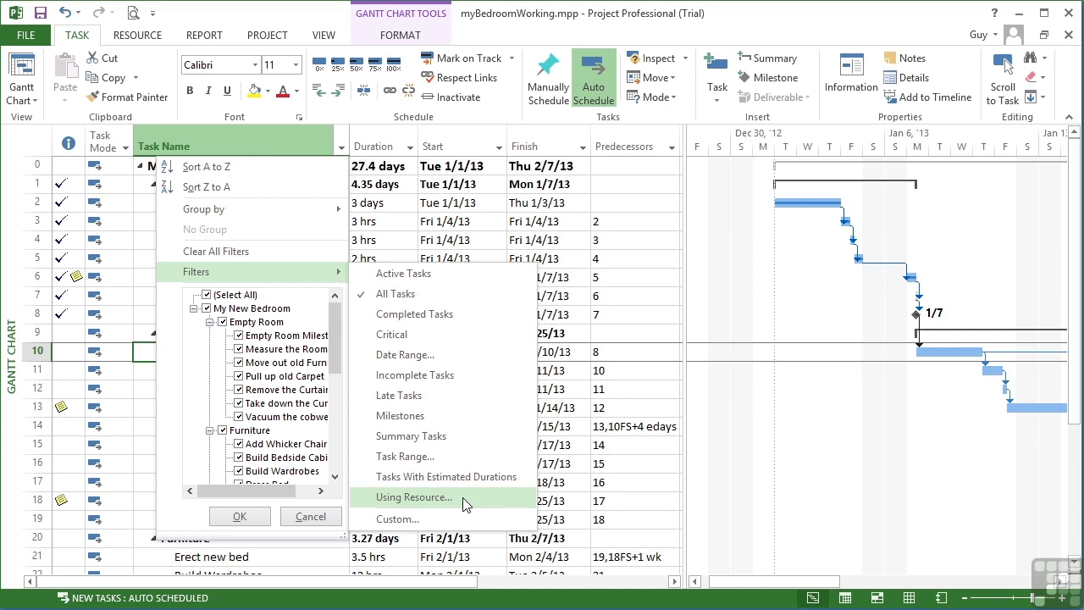
left_click(415, 315)
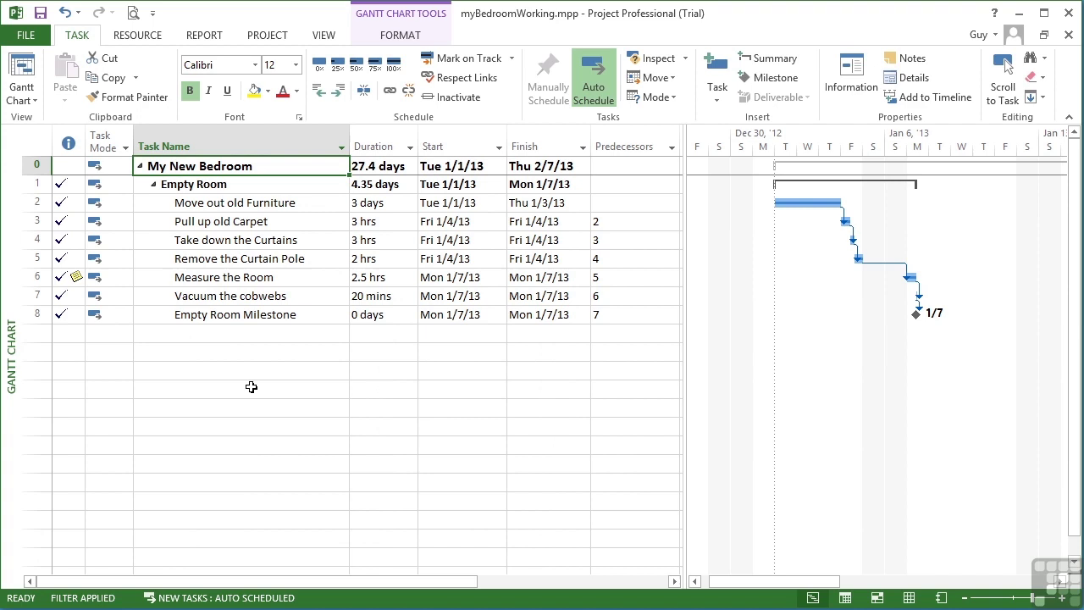
Step: Switch the Task Name column to the predefined Incomplete Tasks filter, and clear all filters to restore the full task list
left_click(342, 149)
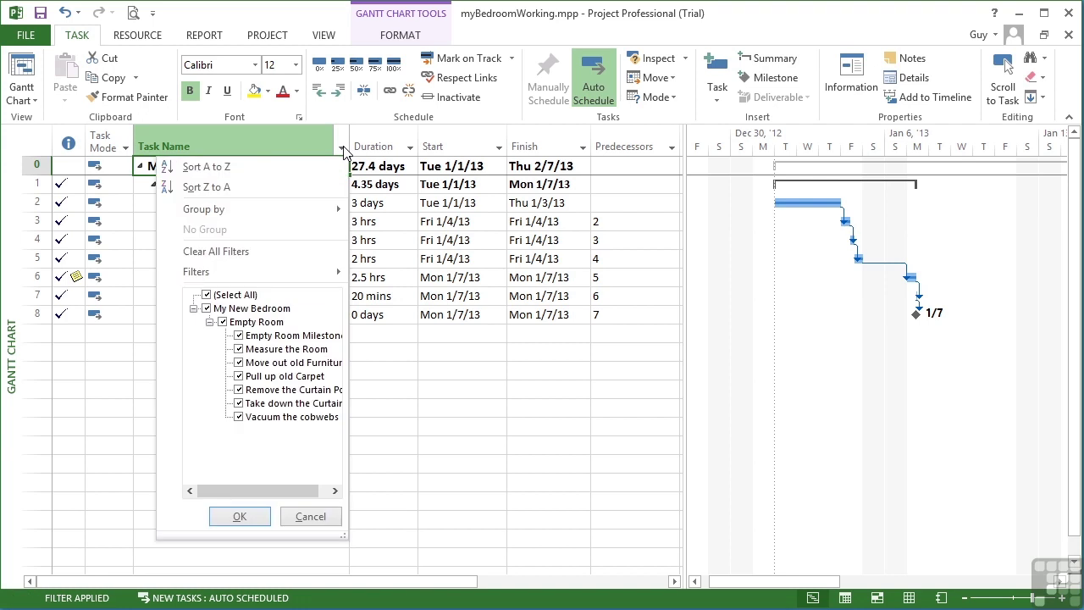
mouse_move(320, 275)
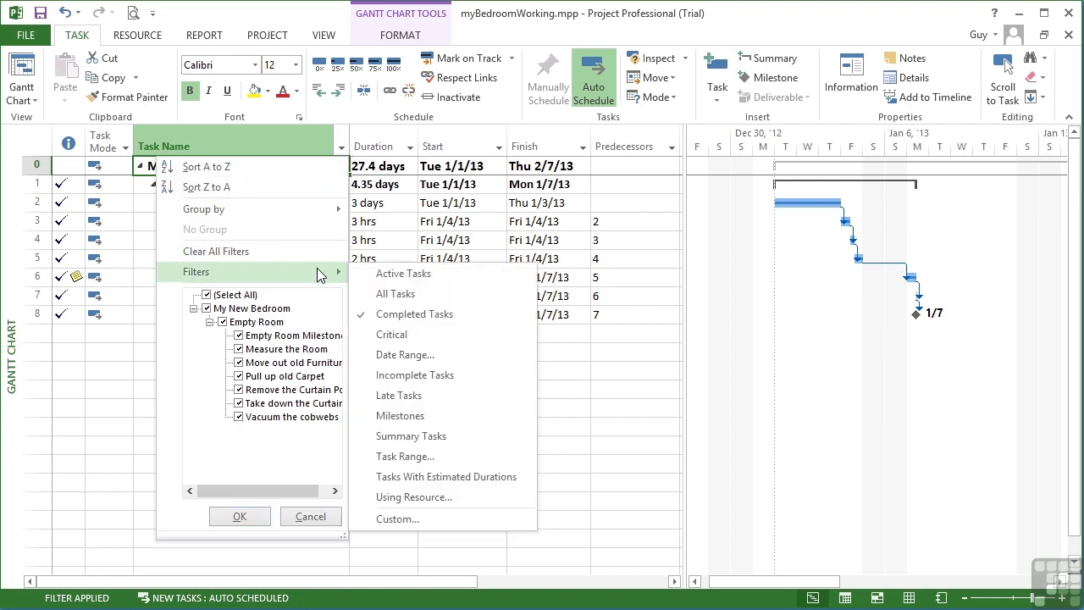
left_click(418, 378)
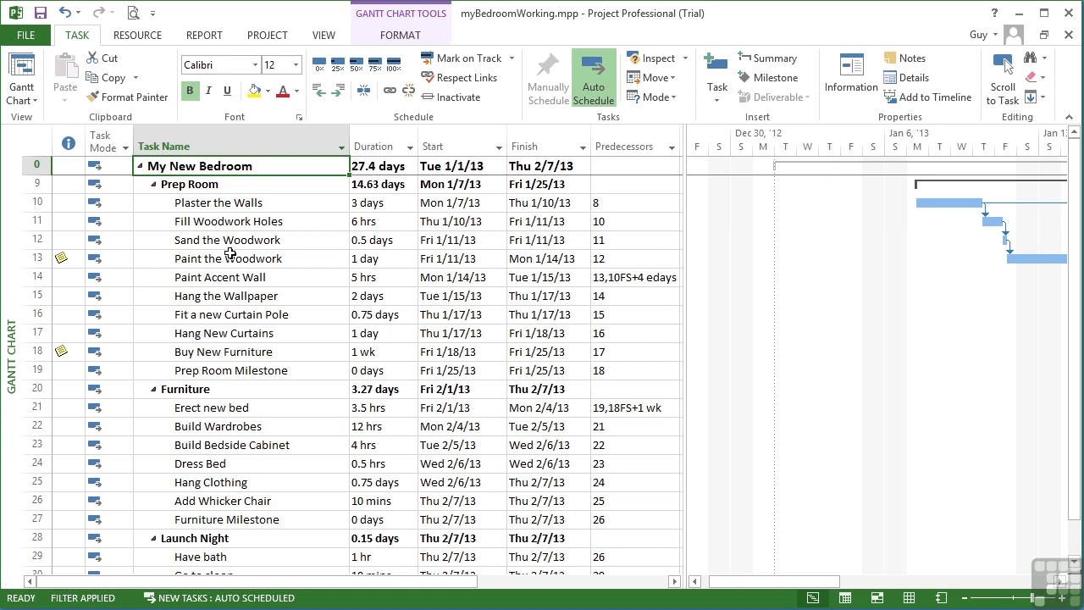
left_click(341, 149)
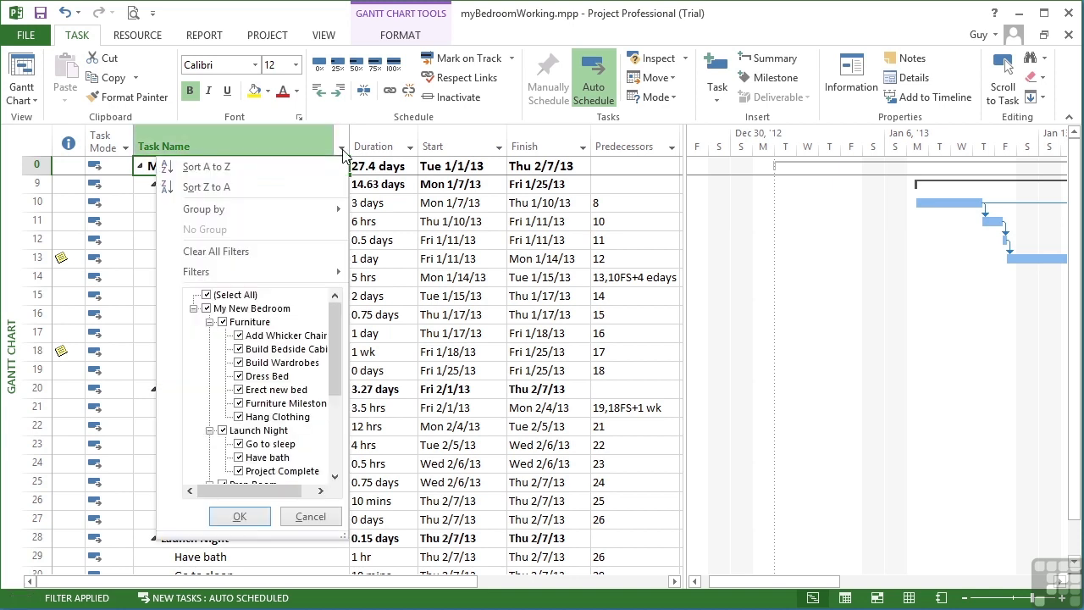
left_click(252, 254)
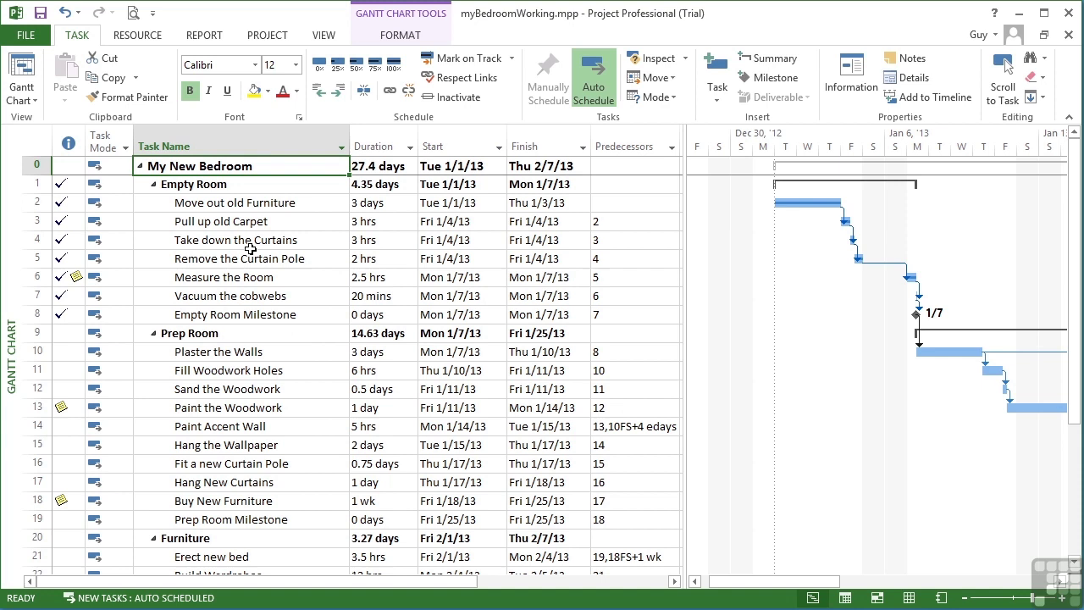
Step: Filter the Duration column to show only tasks lasting 2 hrs
left_click(411, 152)
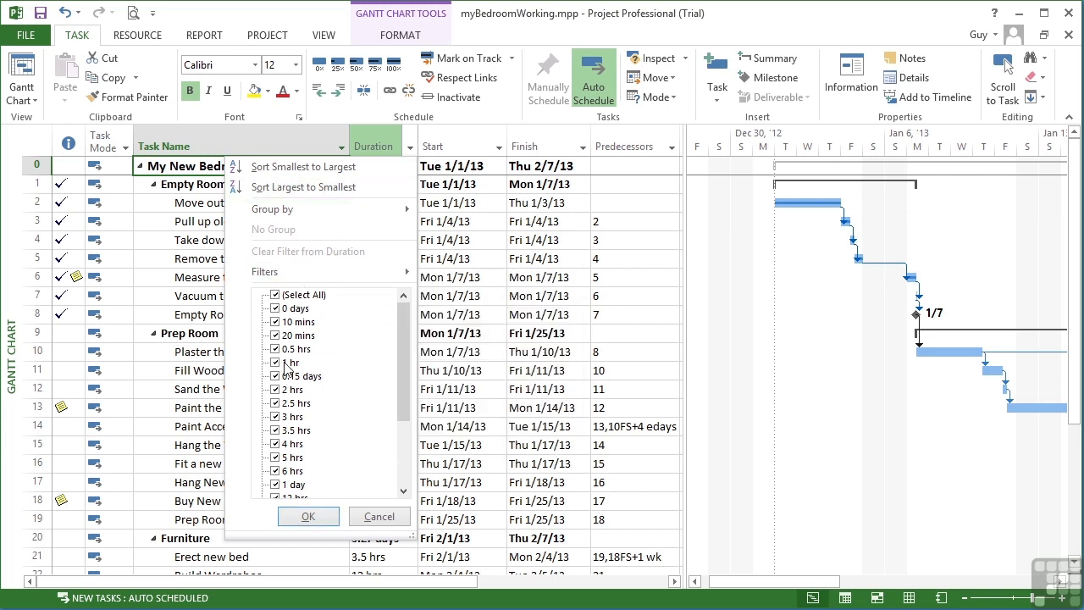
left_click_drag(402, 376, 402, 313)
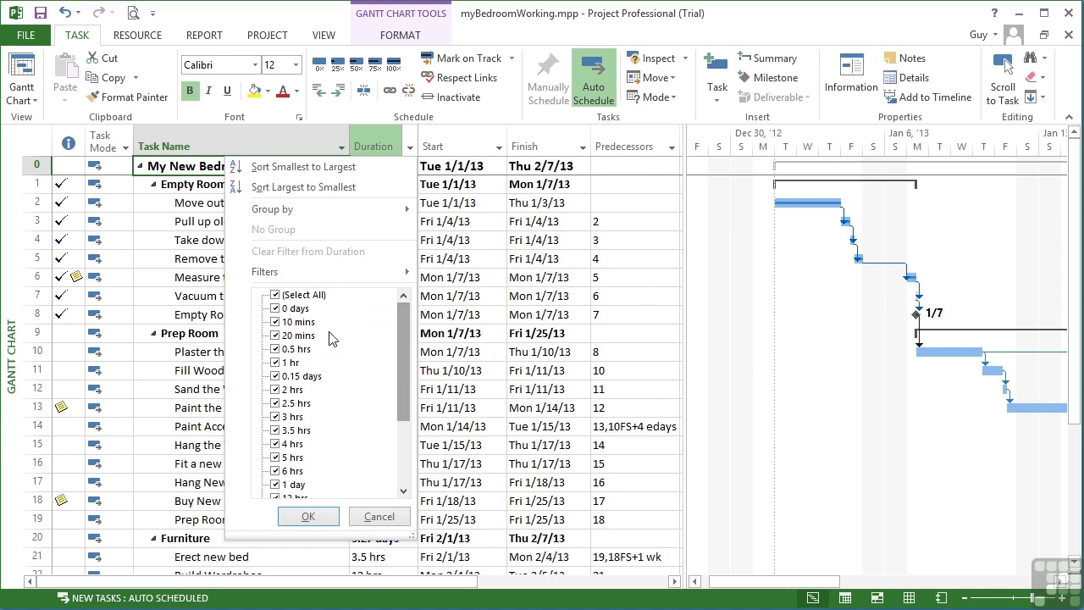
left_click(275, 296)
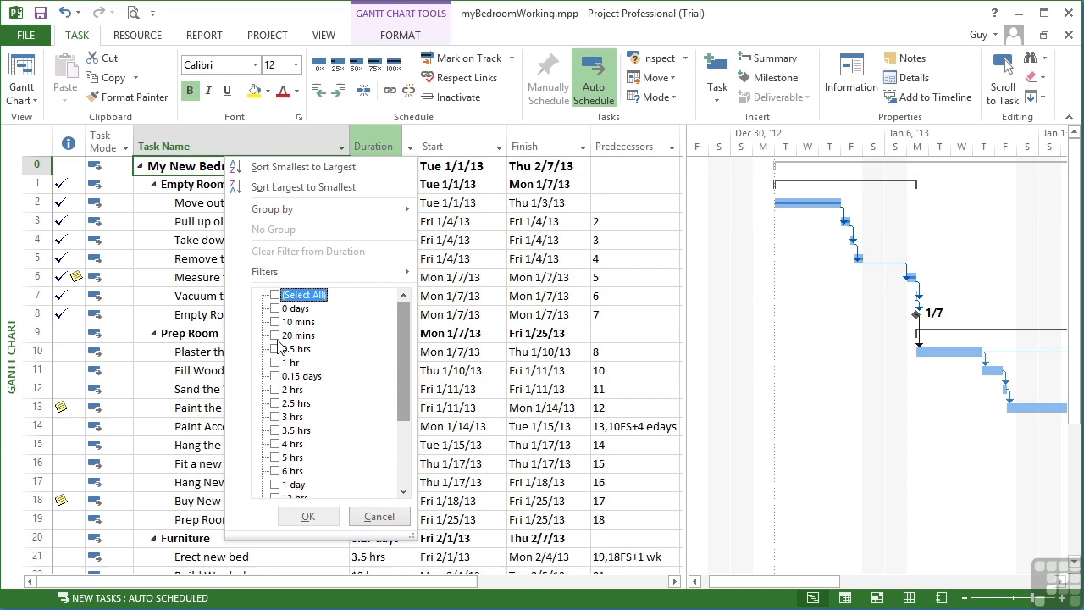
left_click(275, 391)
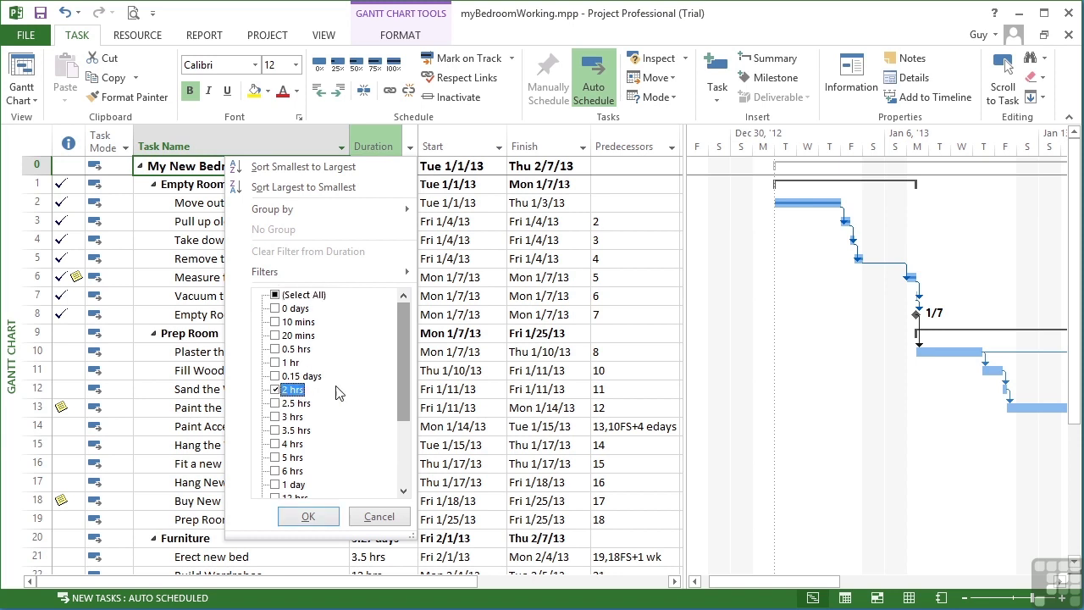
left_click(312, 516)
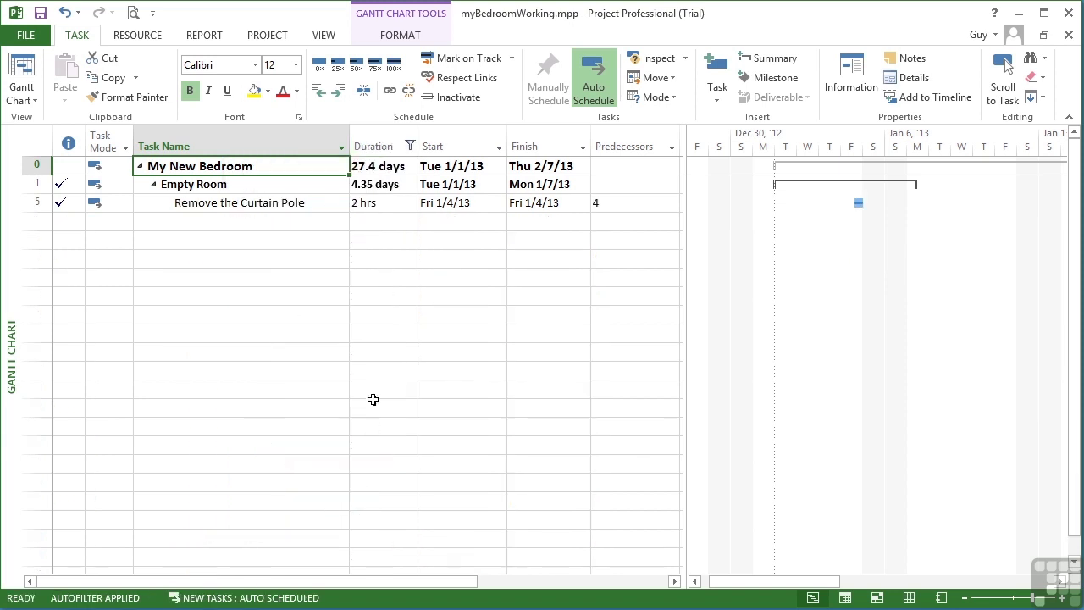
Step: Extend the Duration filter to also include tasks of 2.5 hrs, 3 hrs, 3.5 hrs and 4 hrs
left_click(412, 148)
left_click(275, 403)
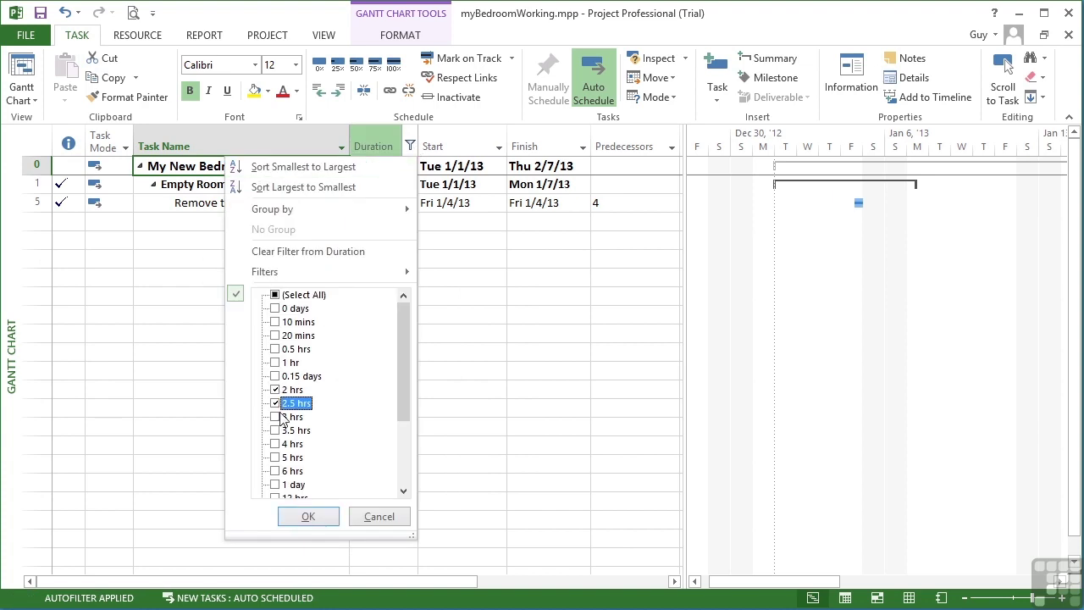
left_click(276, 416)
left_click(275, 430)
left_click(275, 431)
left_click(275, 444)
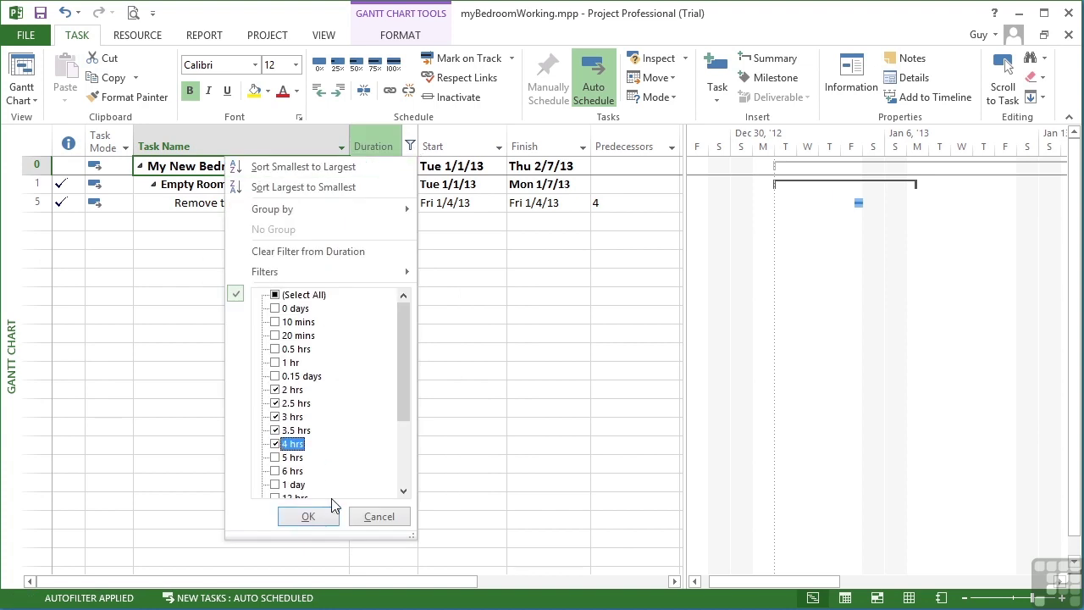
left_click(308, 516)
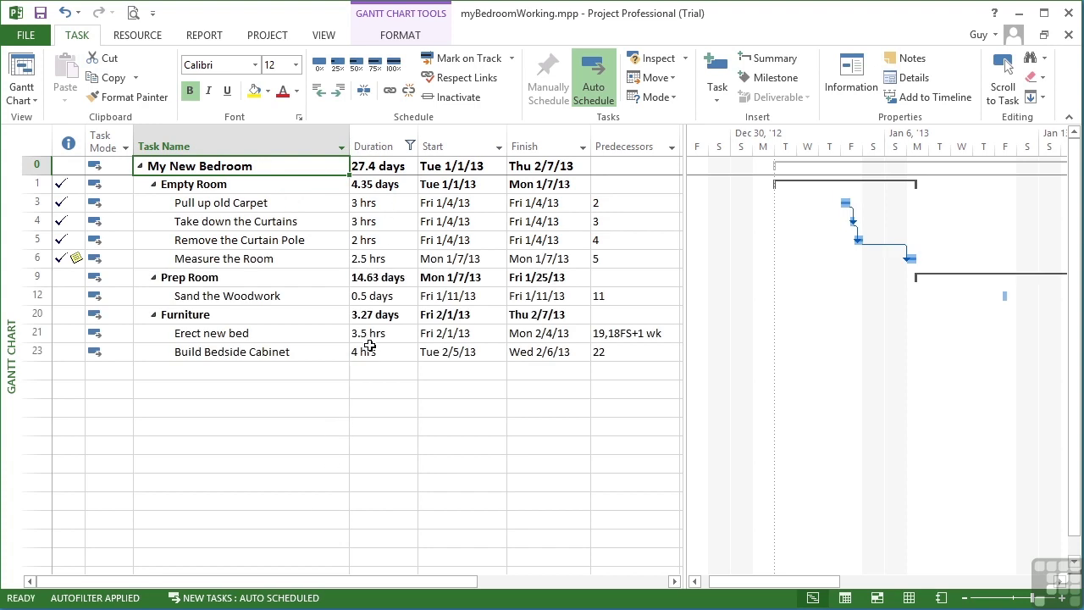
Step: Clear the filter from the Duration column
left_click(410, 147)
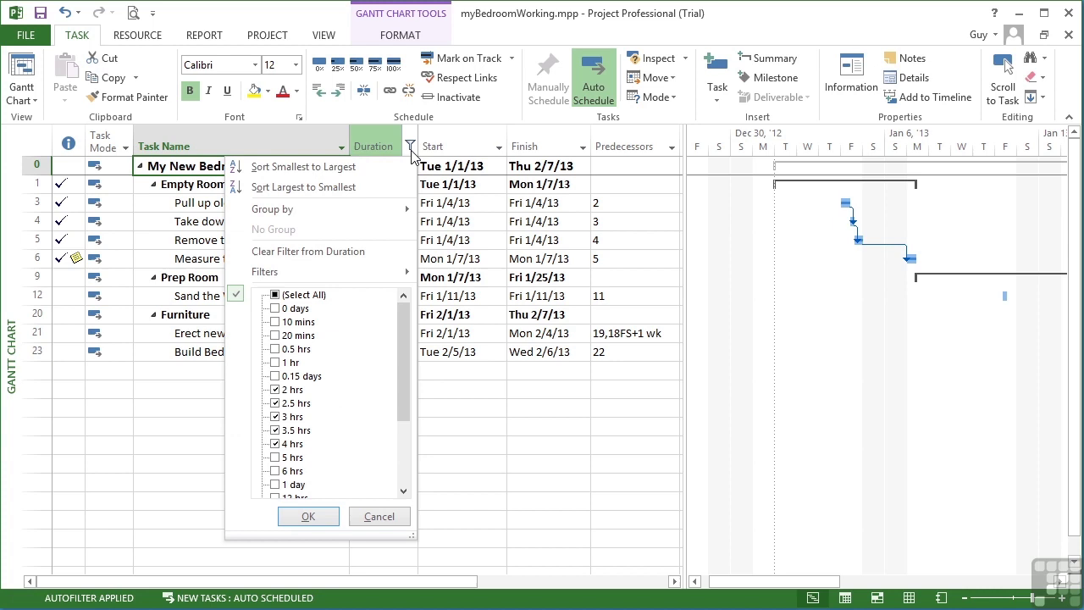
left_click(325, 252)
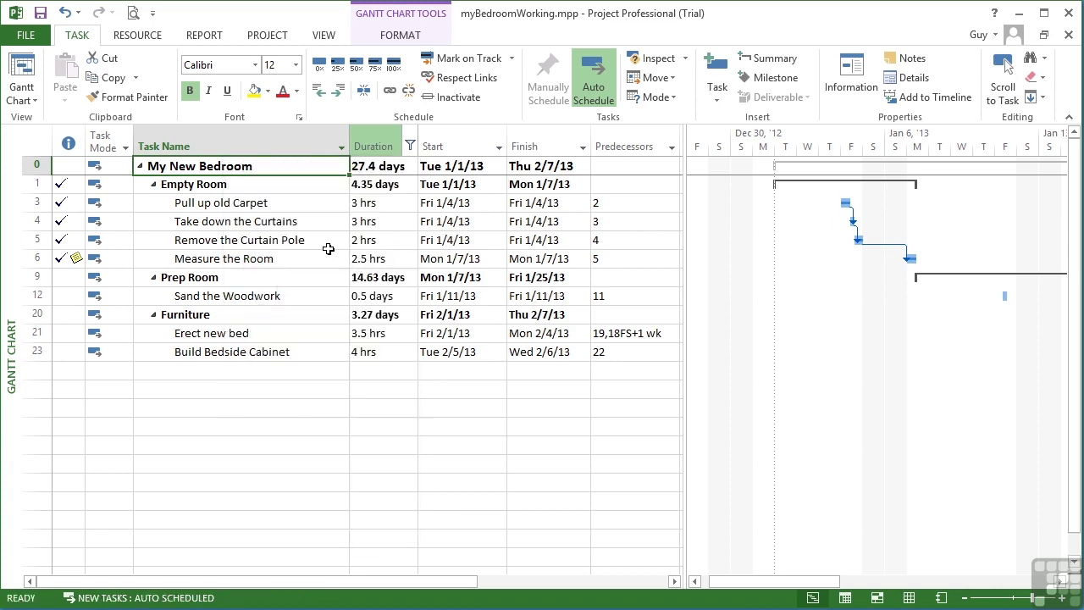
Step: Examine the comparison operators in the custom Greater than filter for Duration, and close it without applying a filter
left_click(411, 147)
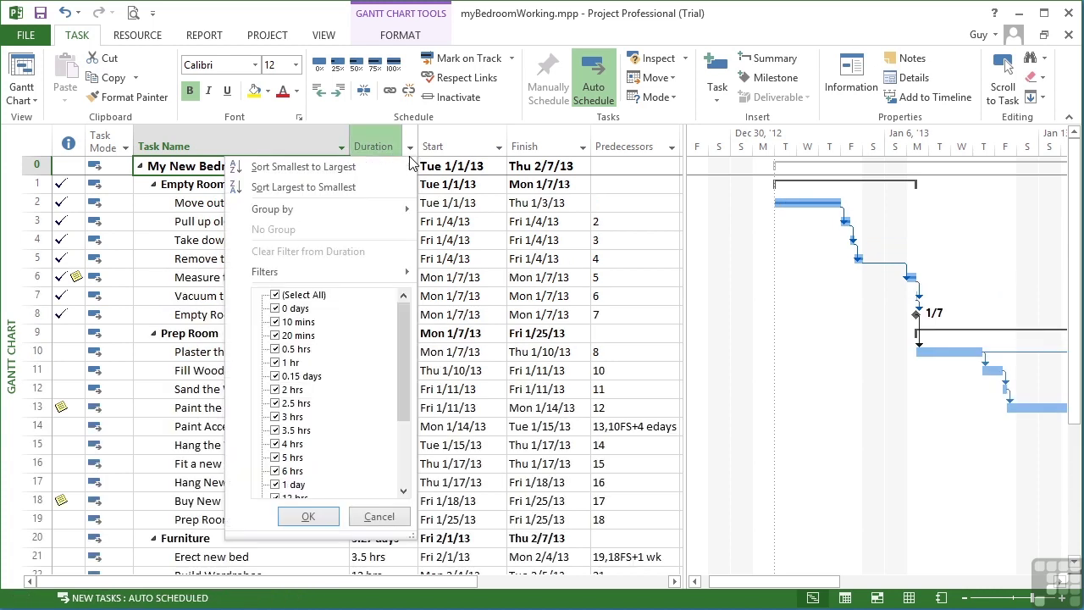
mouse_move(343, 271)
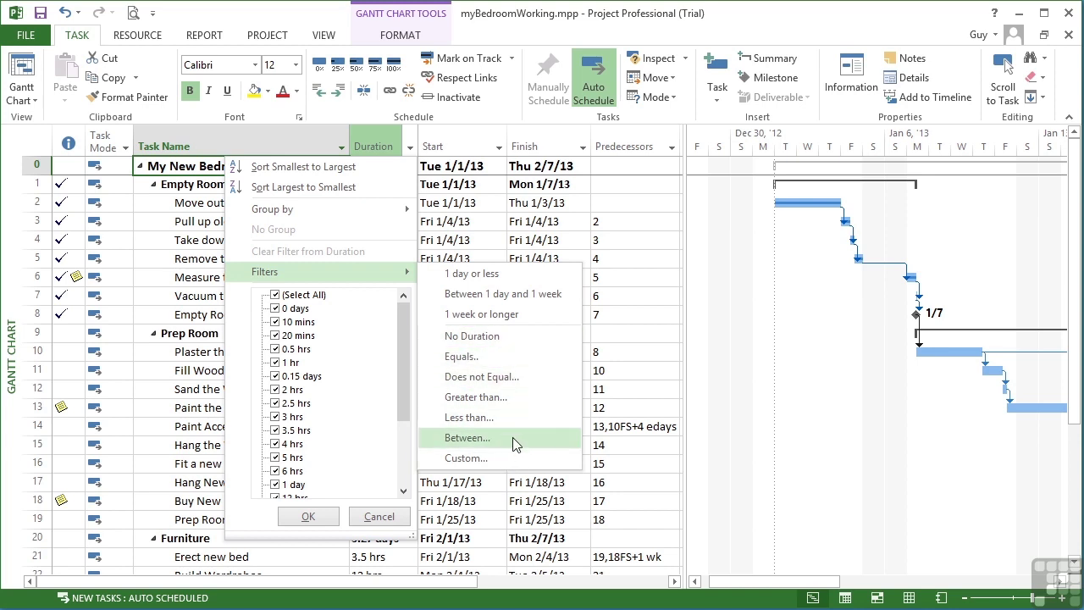
left_click(484, 403)
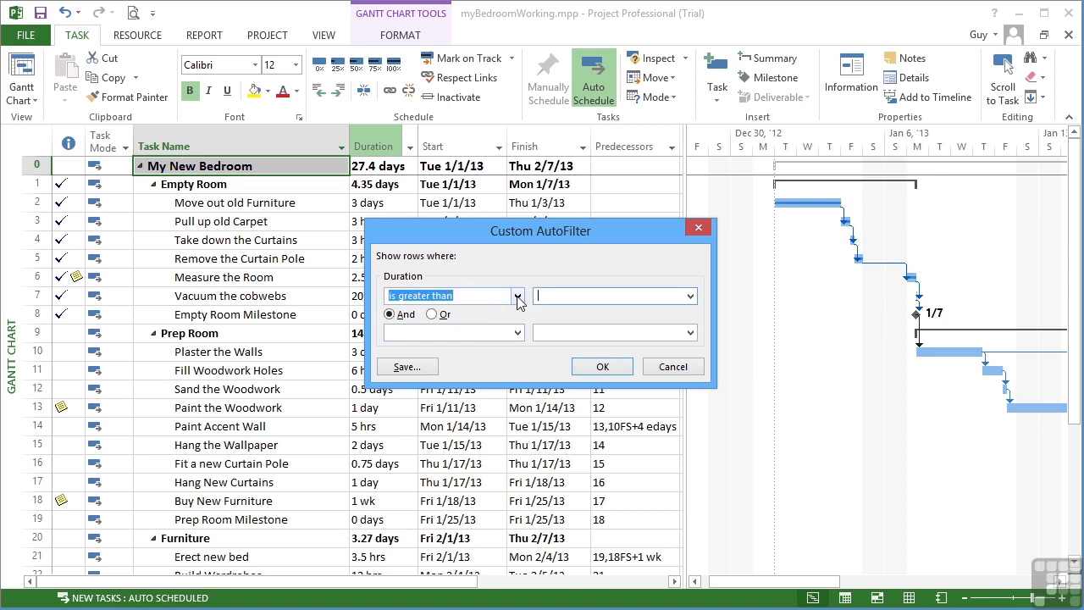
left_click(518, 296)
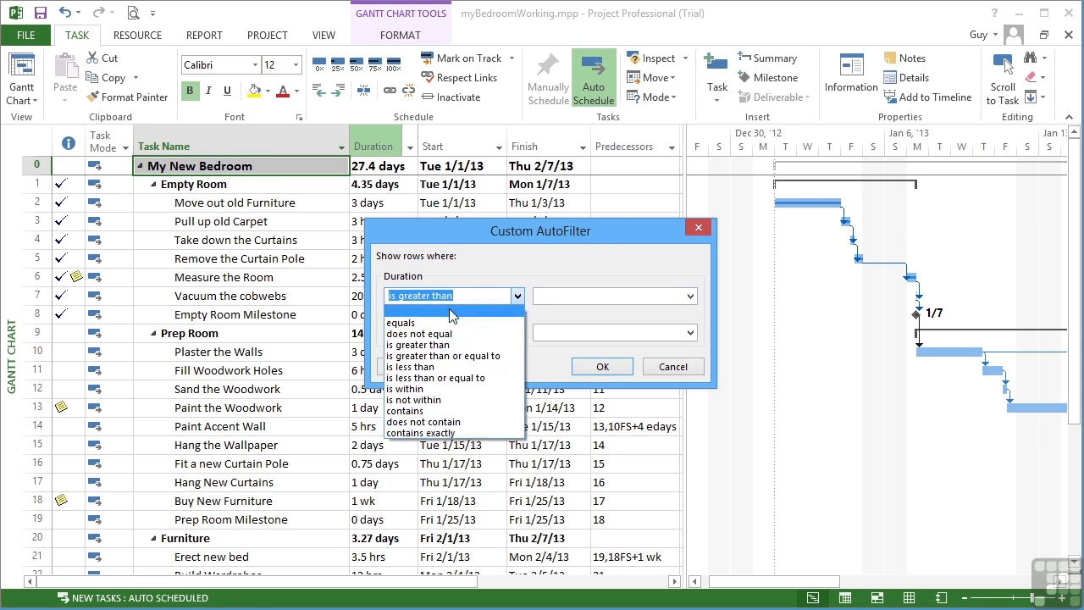
left_click(567, 381)
left_click(673, 372)
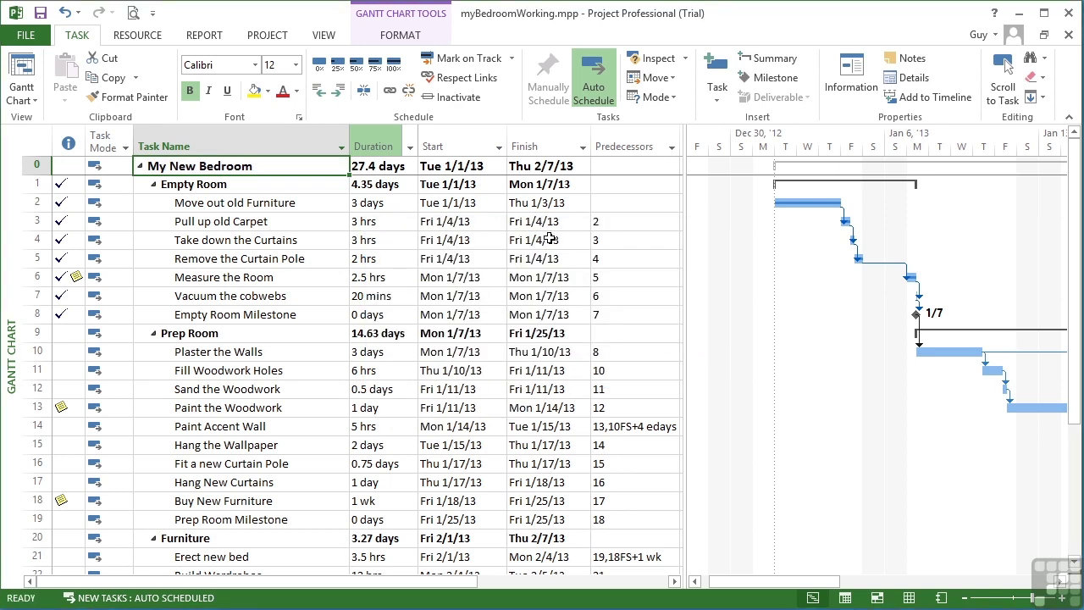
Step: Examine the date filter options of the Start and Finish columns, including the custom Before filter for Start, without applying any
left_click(499, 149)
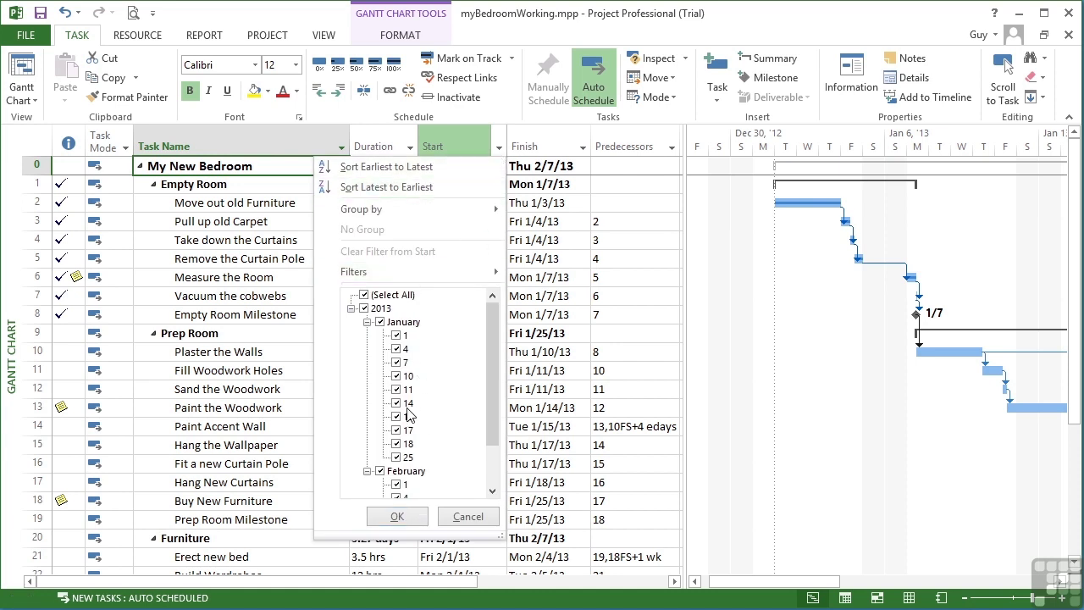
mouse_move(447, 271)
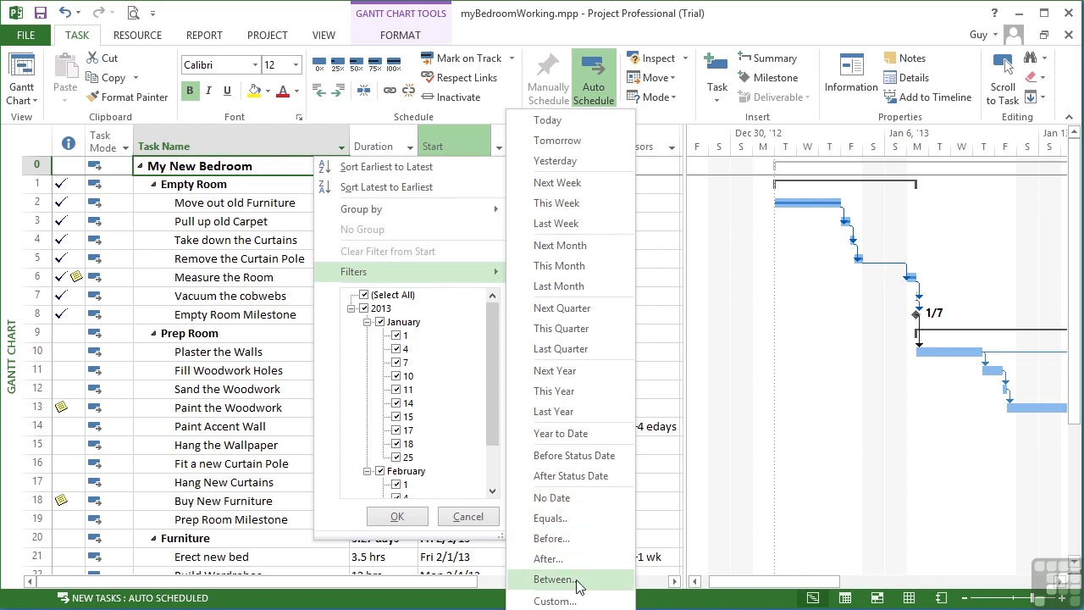
left_click(551, 539)
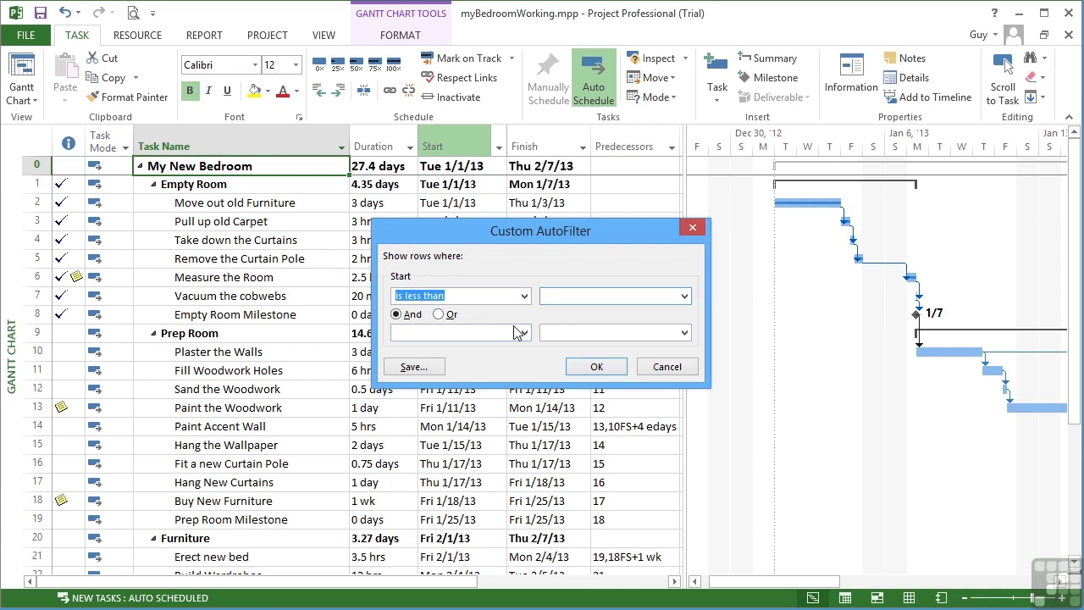
left_click(666, 367)
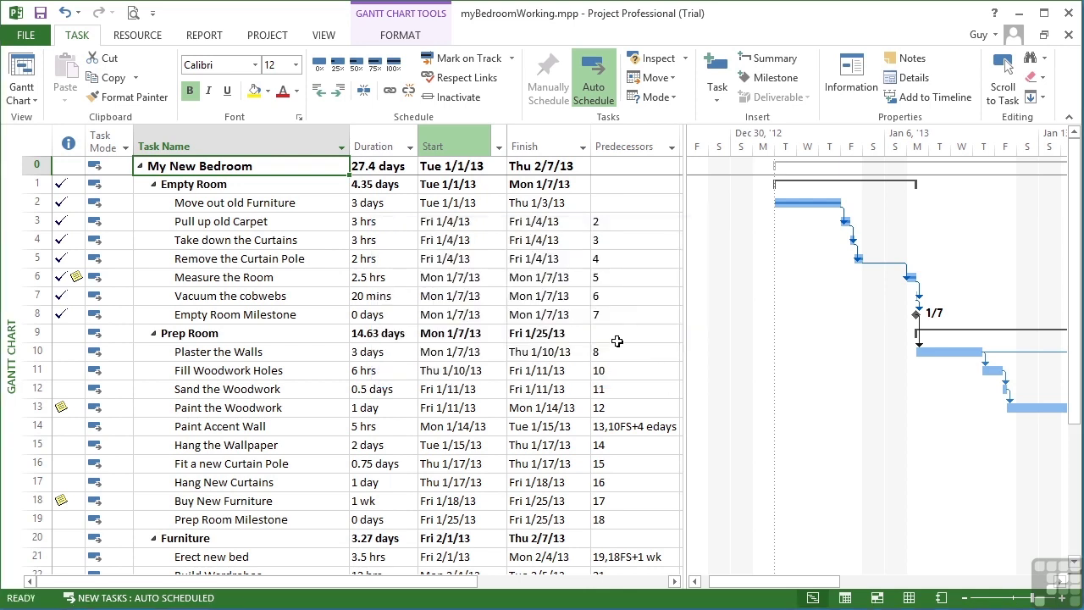
left_click(583, 149)
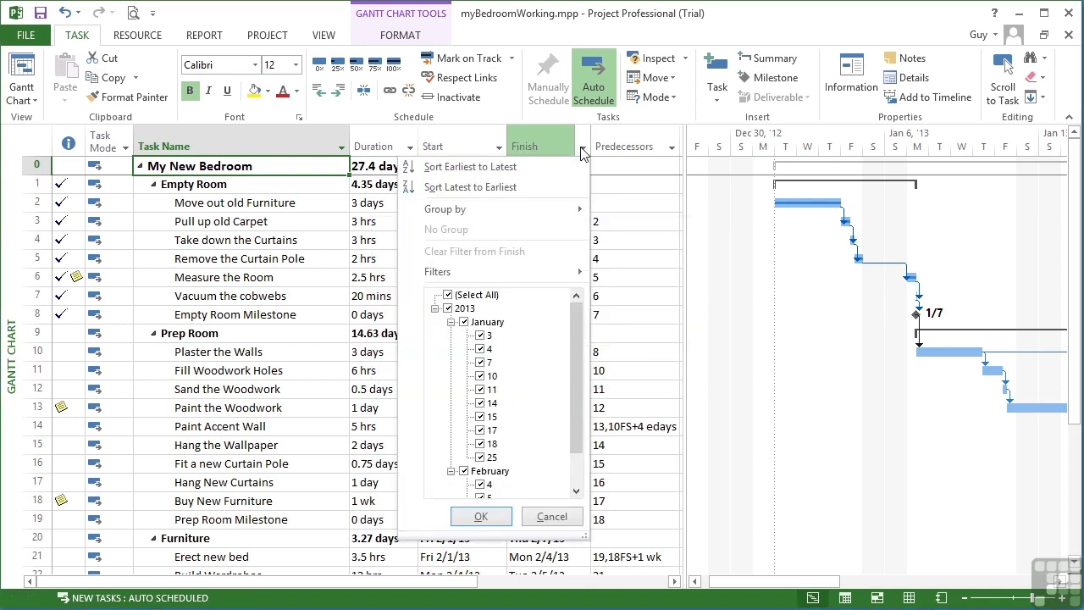
mouse_move(551, 275)
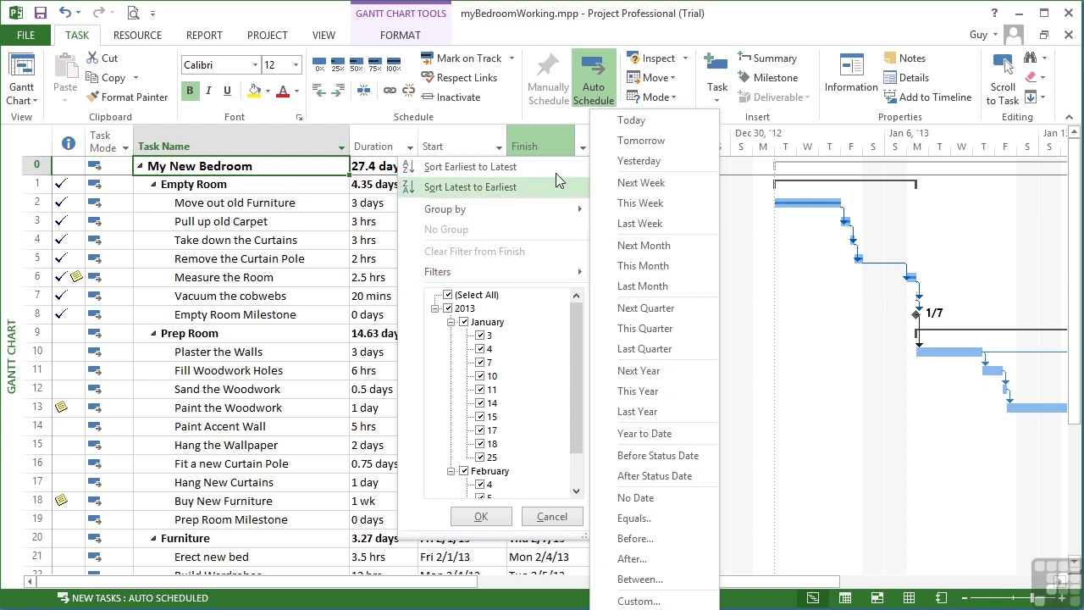
left_click(563, 145)
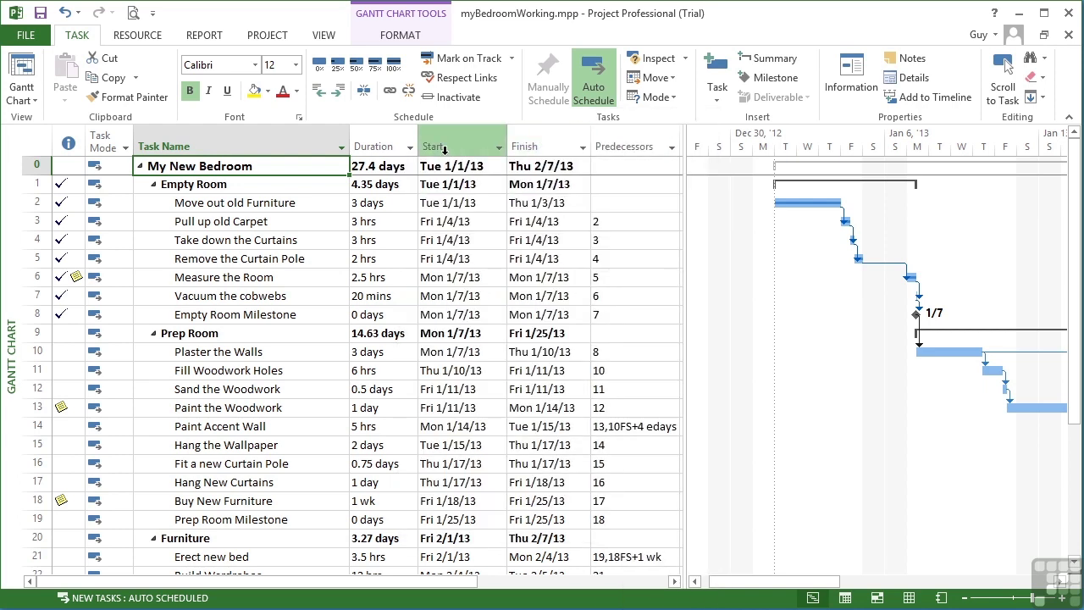
Step: Examine the preset Duration filters and the custom Does Not Equal filter, and close it without applying a filter
left_click(411, 149)
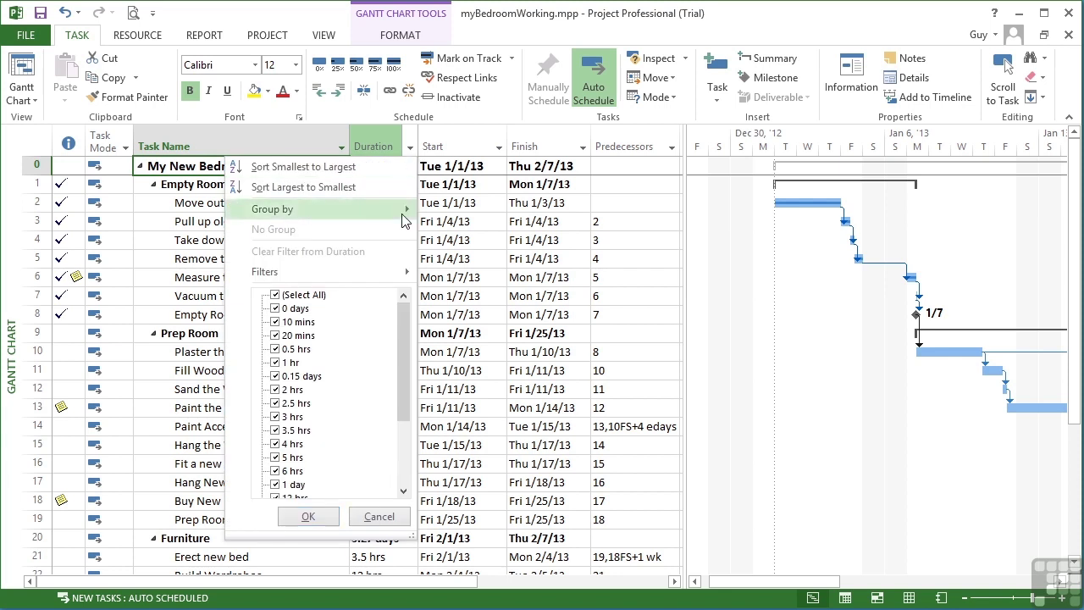
mouse_move(386, 276)
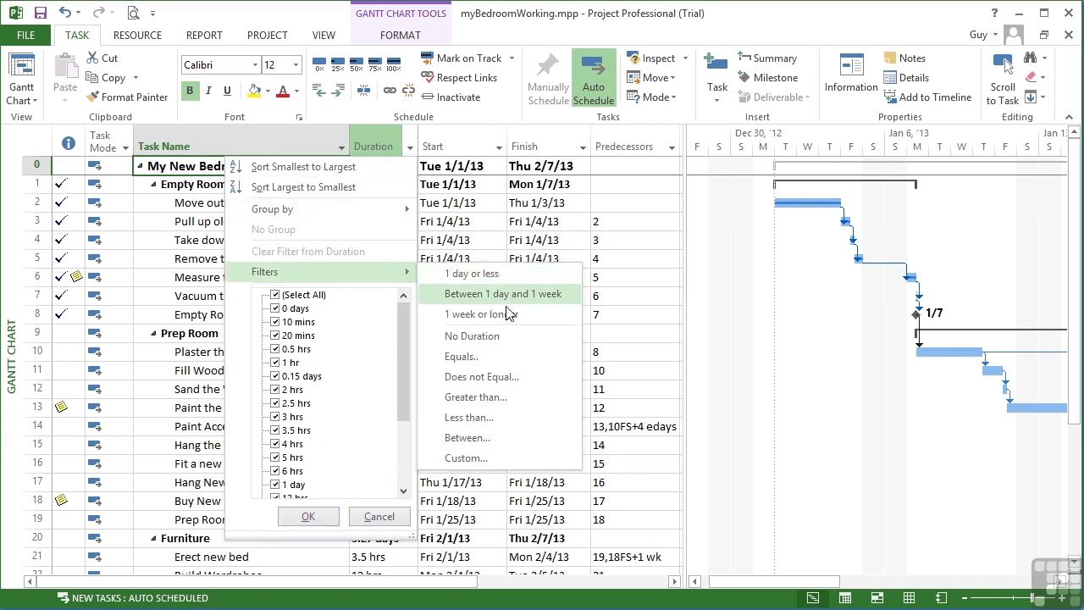
left_click(481, 379)
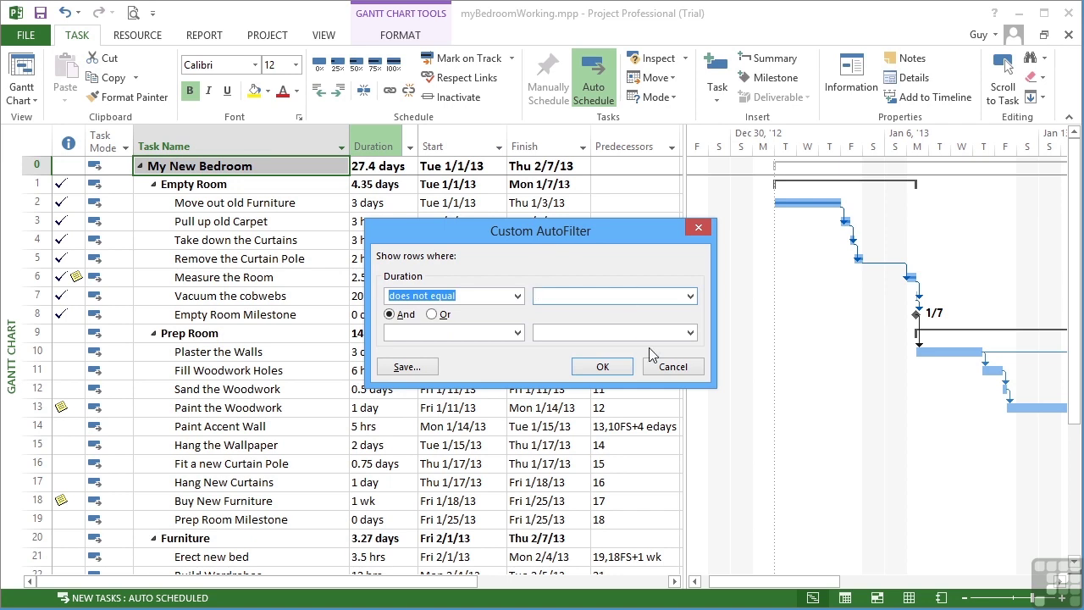
left_click(667, 366)
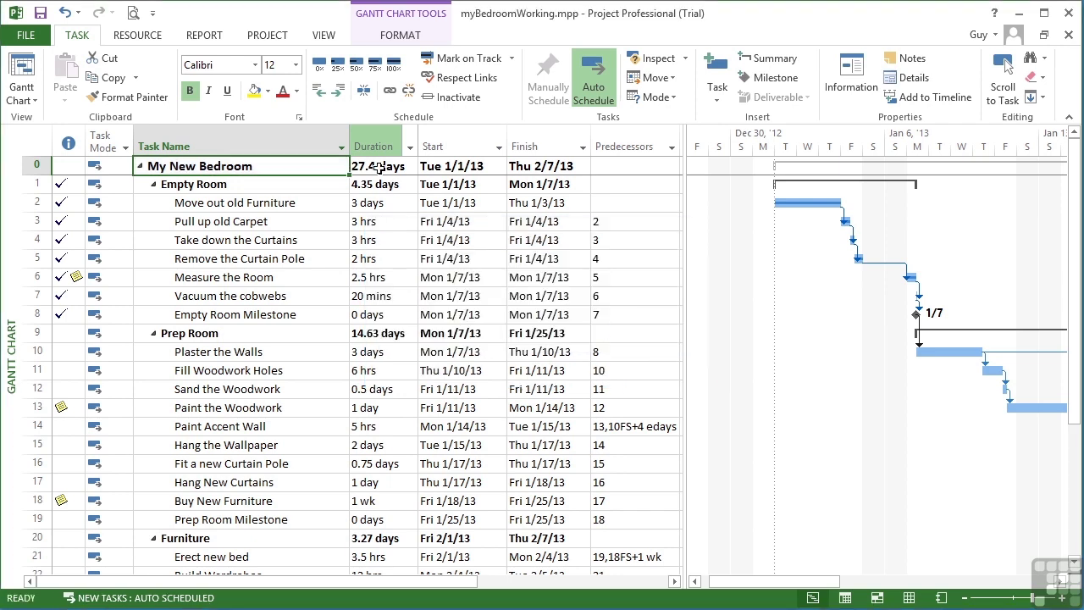
Step: Apply a custom filter to the Task Name column that shows only tasks whose name contains "paint"
left_click(341, 147)
mouse_move(326, 273)
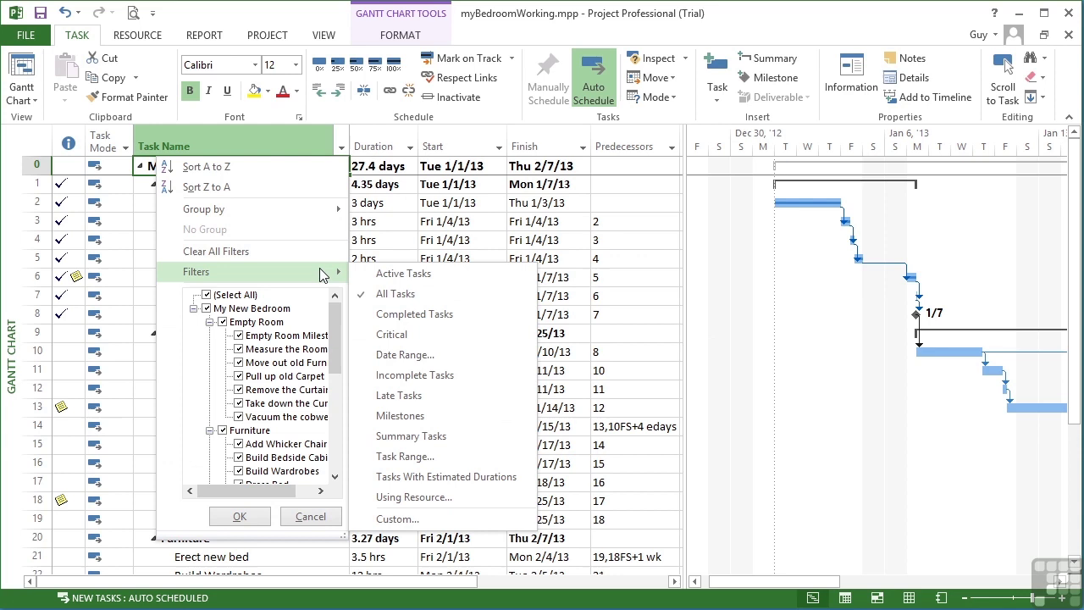
left_click(408, 520)
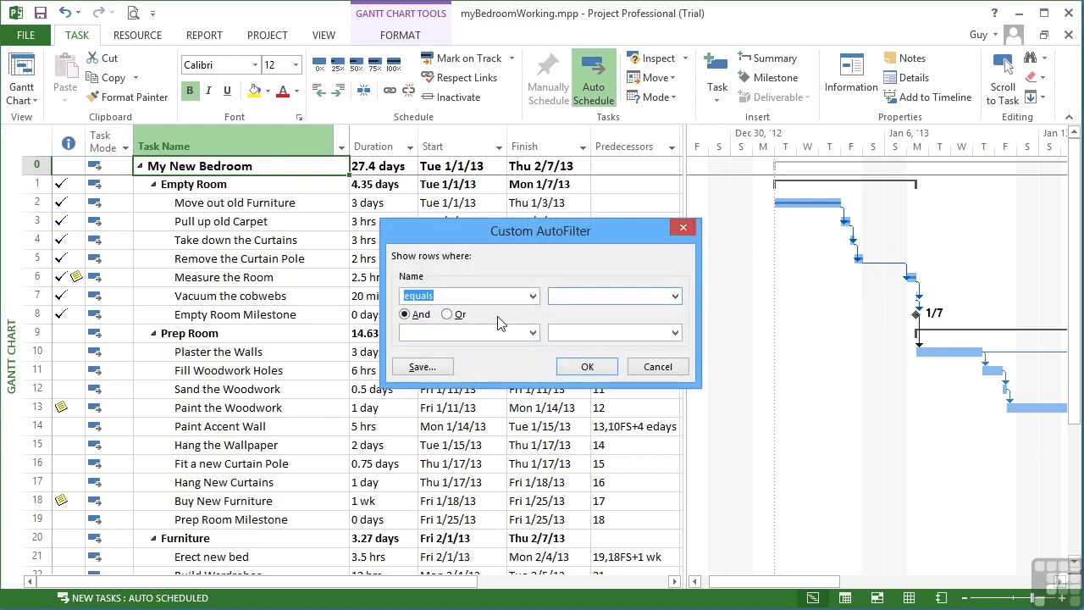
left_click(533, 296)
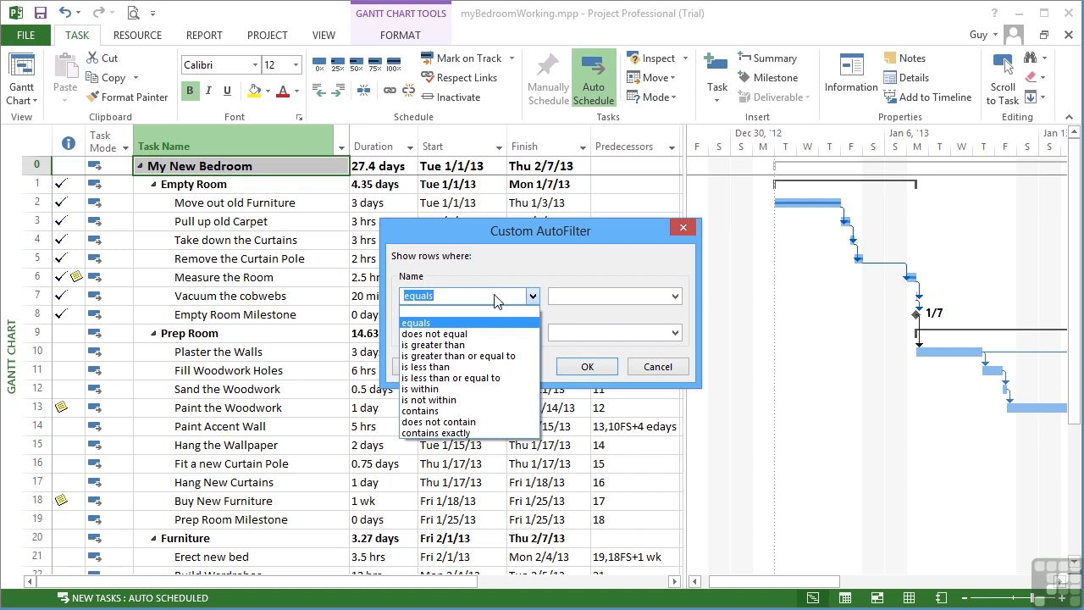
left_click(444, 411)
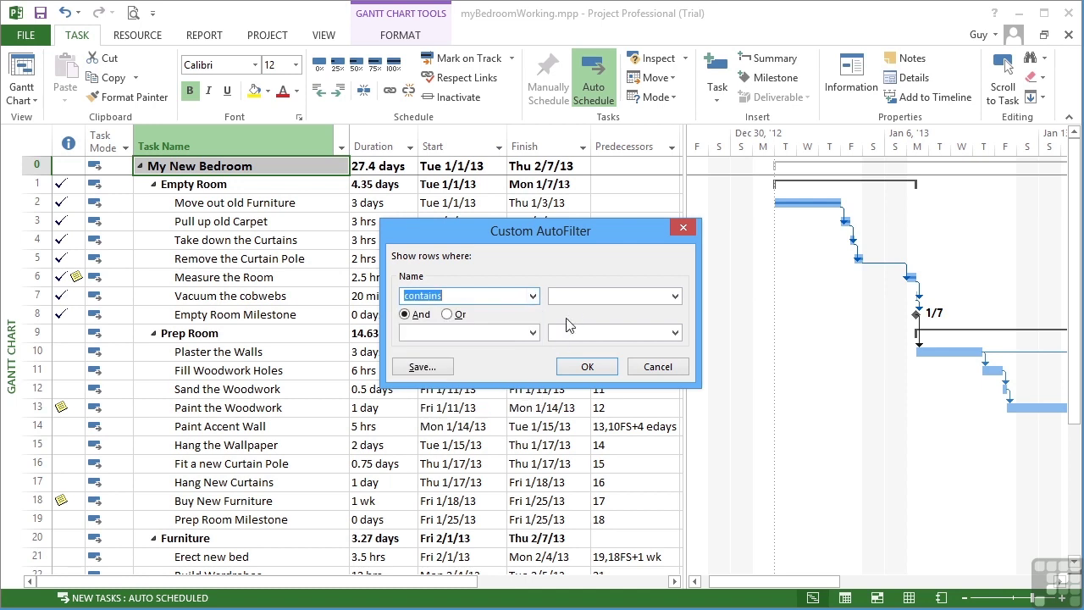
left_click(574, 295)
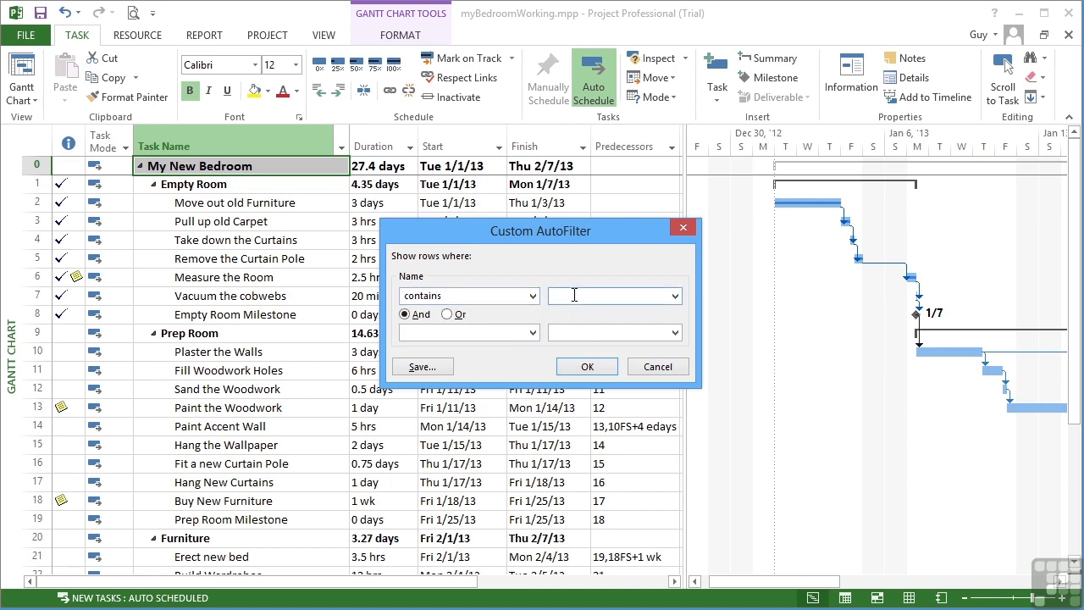
type("paint")
left_click(587, 367)
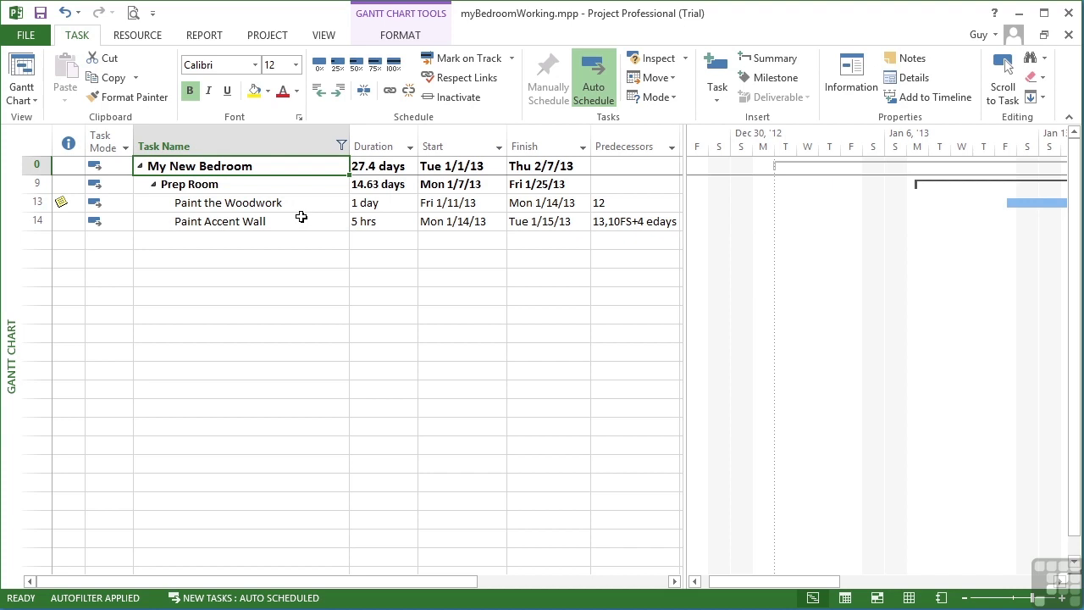
Step: Clear all filters from the task list
left_click(341, 145)
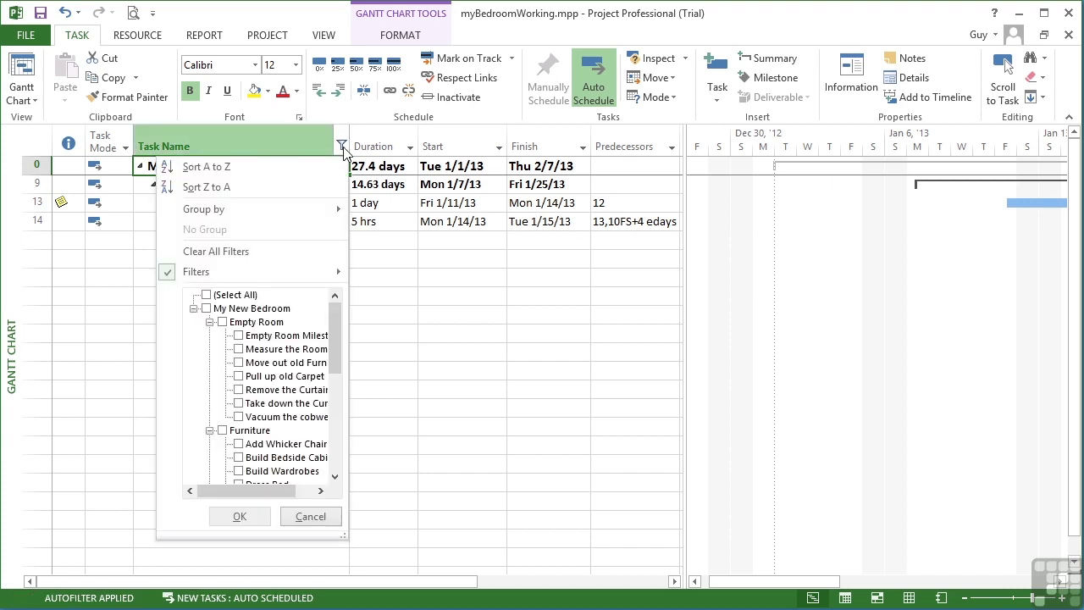
left_click(273, 255)
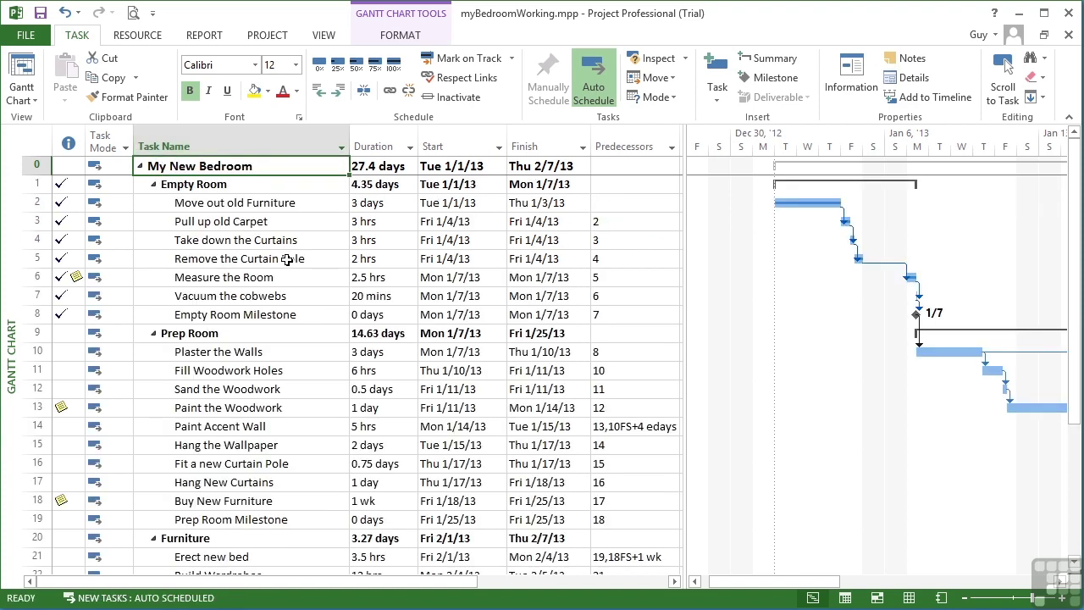